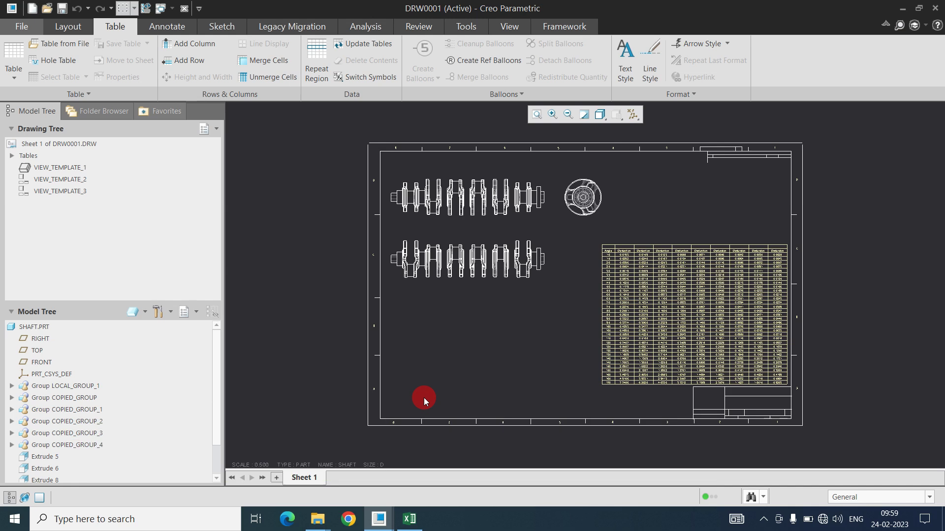
Compare the Angle-bend deduction table workbook in Excel with the shaft drawings in Creo Parametric.
{"action": "left_click", "coordinate": [408, 525]}
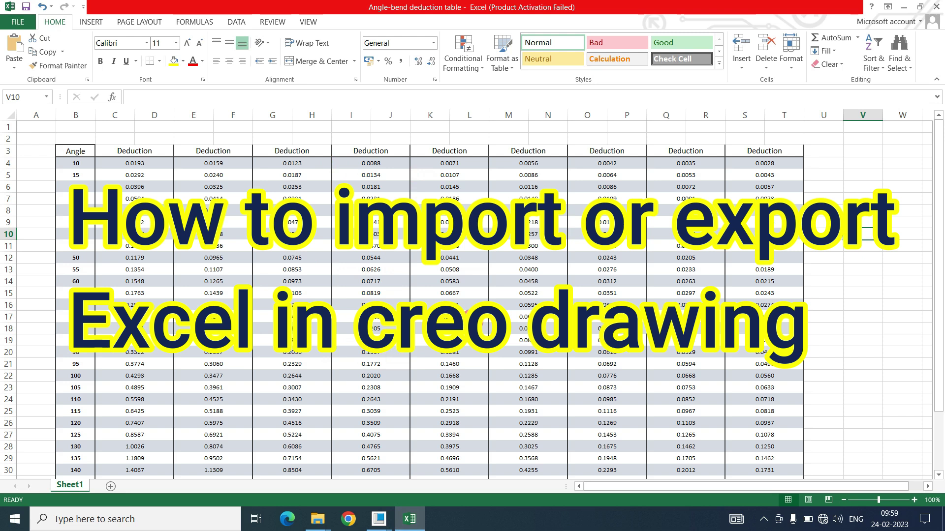
{"action": "left_click", "coordinate": [414, 519]}
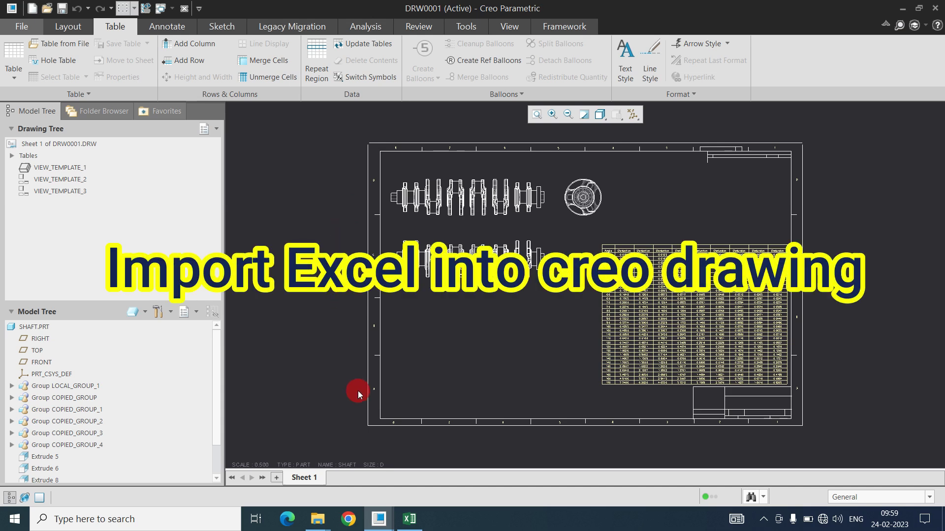
{"action": "left_click", "coordinate": [409, 517]}
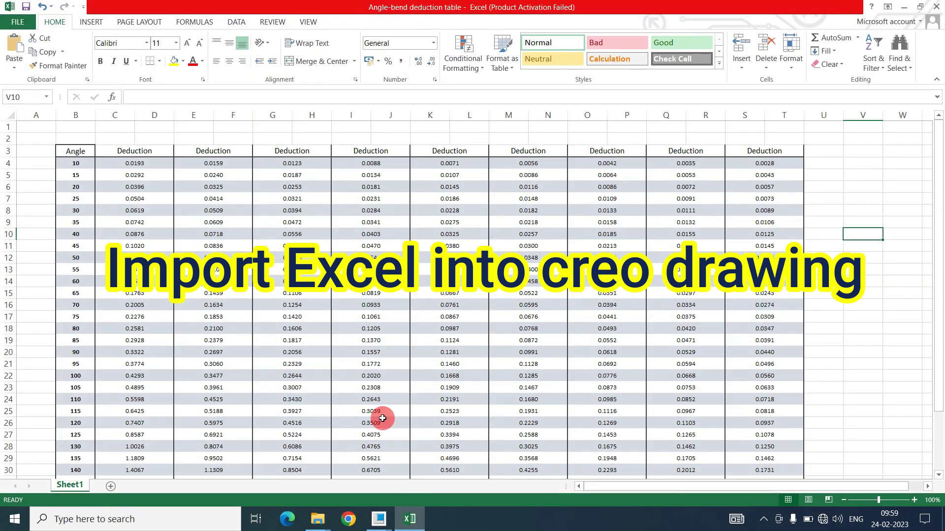
{"action": "left_click", "coordinate": [408, 518]}
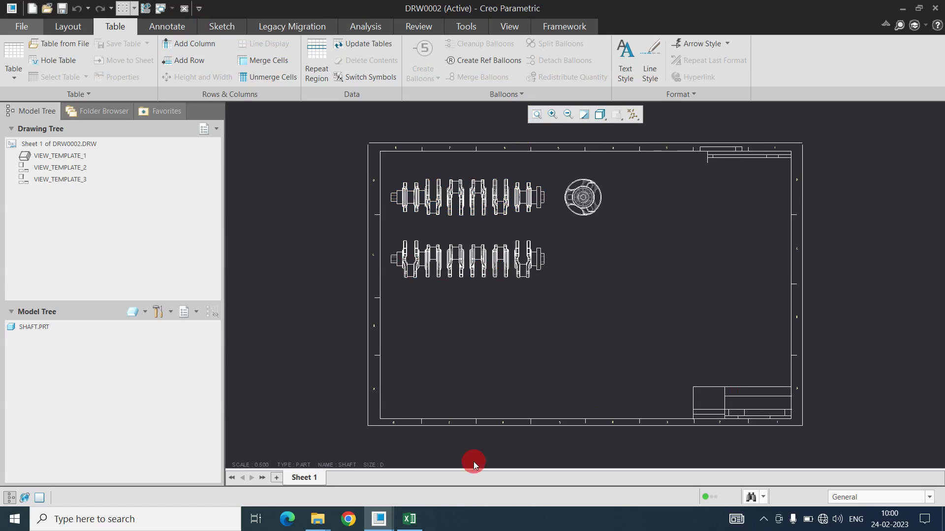
{"action": "left_click", "coordinate": [409, 518]}
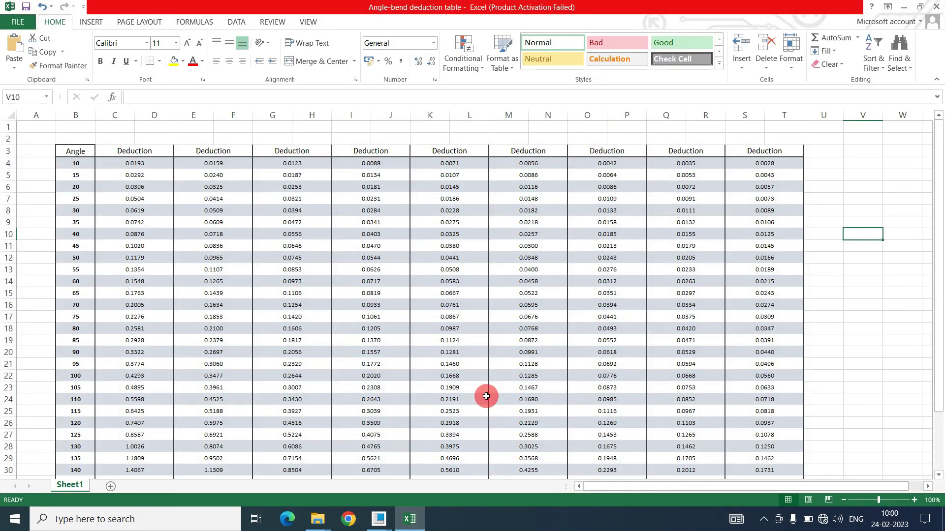
{"action": "left_click", "coordinate": [409, 518]}
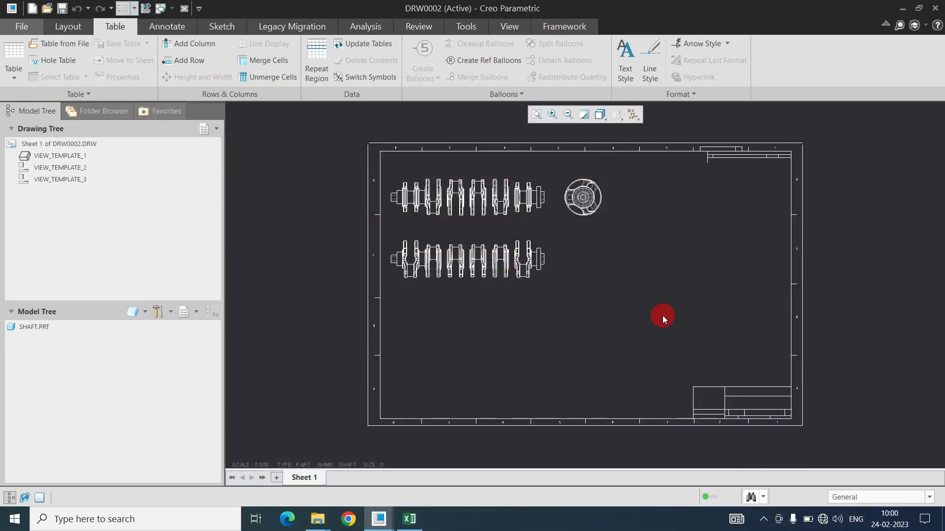
{"action": "left_click", "coordinate": [410, 520]}
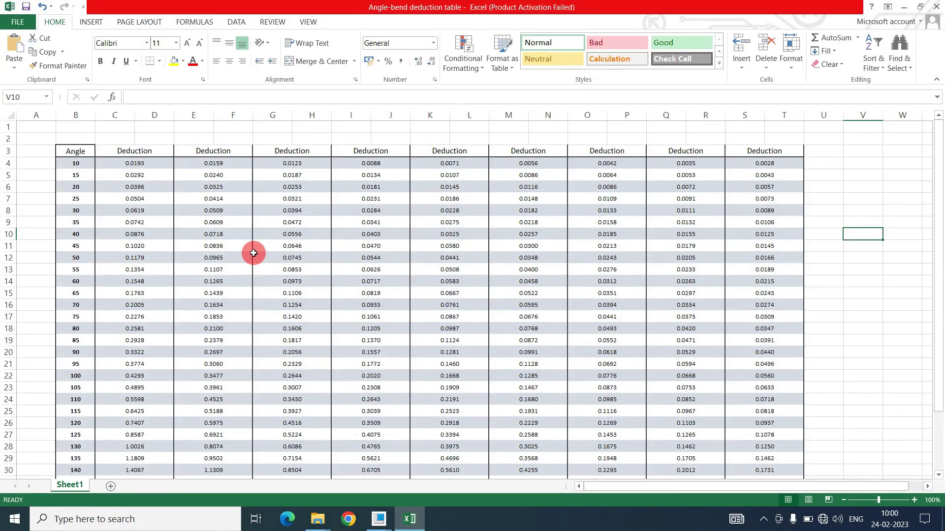
{"action": "key", "text": "alt+Tab"}
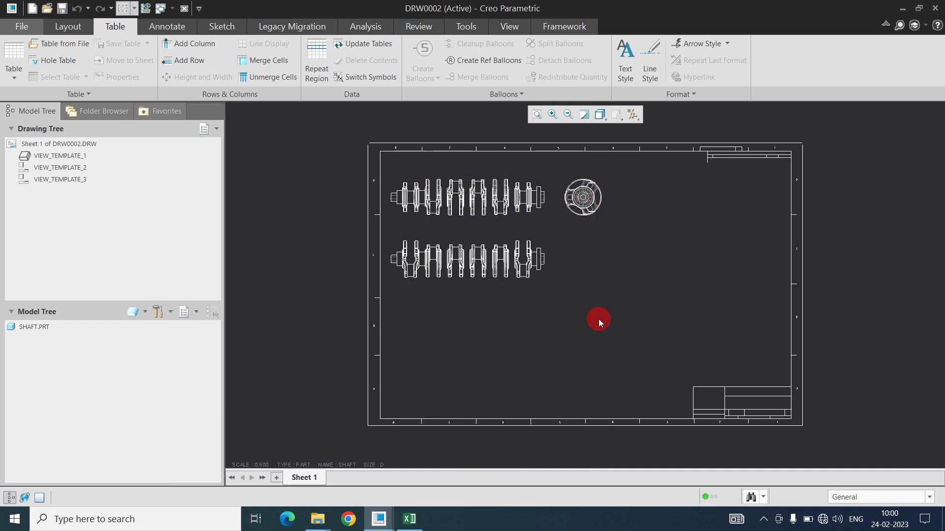
{"action": "left_click", "coordinate": [326, 389]}
Switch to Excel and save the workbook to the Desktop as Angle-bend deduction table in CSV (MS-DOS) format, replacing the existing file.
{"action": "left_click", "coordinate": [409, 519]}
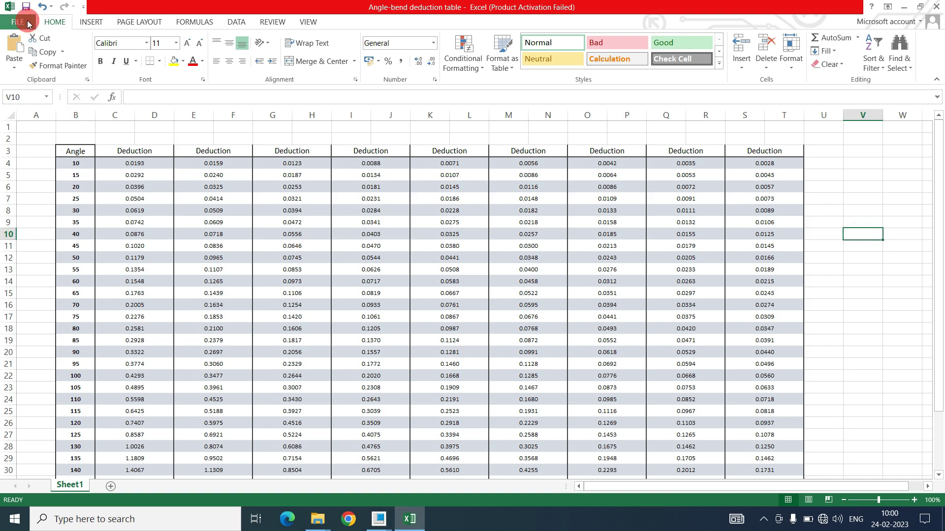
{"action": "left_click", "coordinate": [21, 22]}
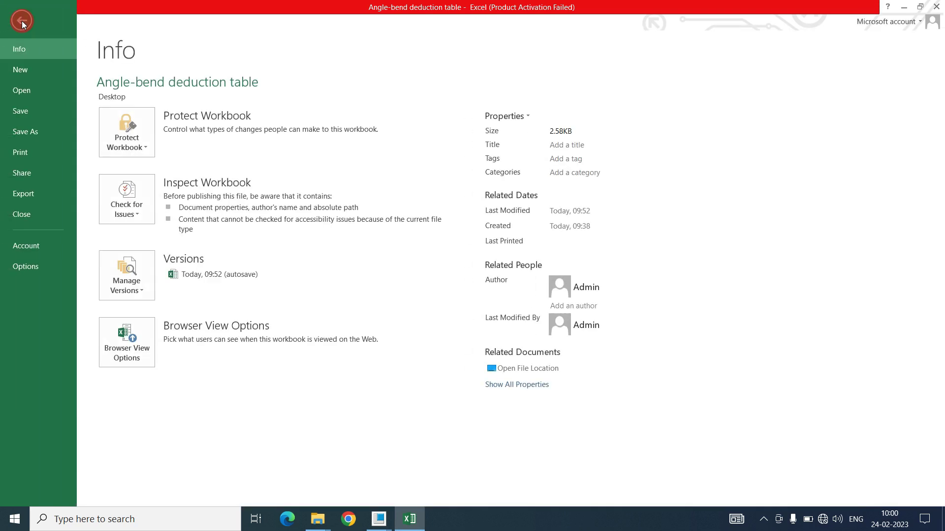
{"action": "left_click", "coordinate": [24, 132]}
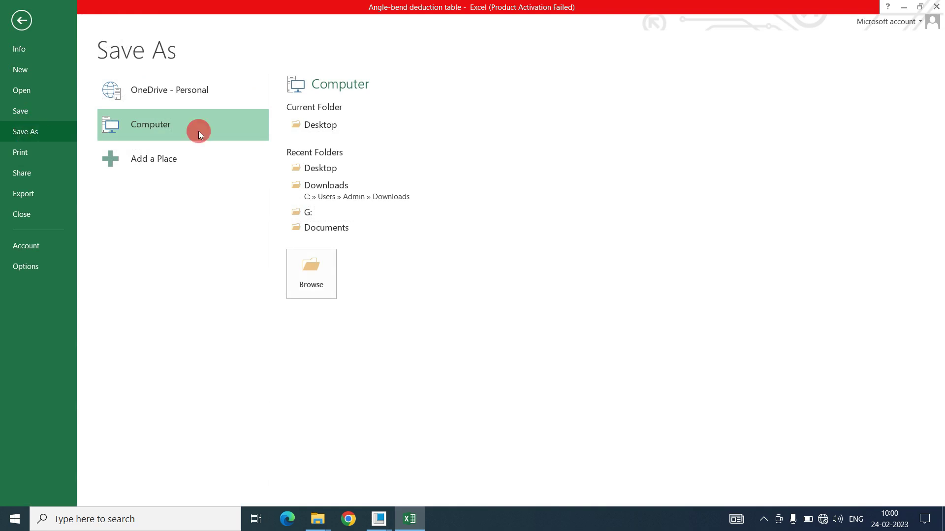
{"action": "left_click", "coordinate": [321, 126]}
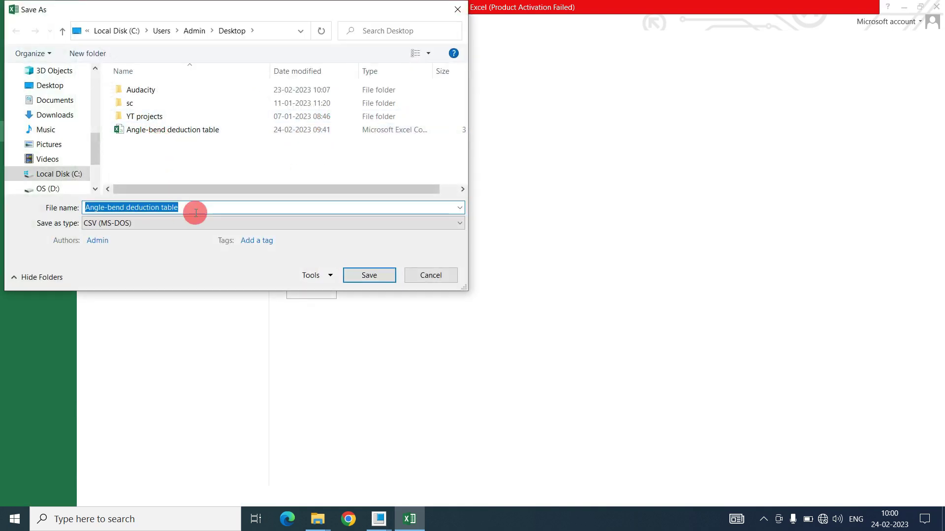
{"action": "left_click", "coordinate": [103, 225]}
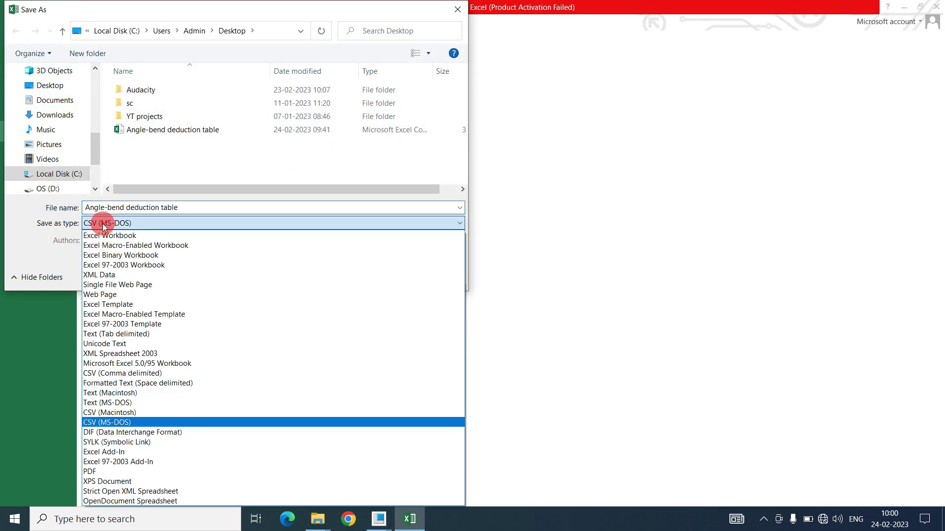
{"action": "left_click", "coordinate": [100, 424]}
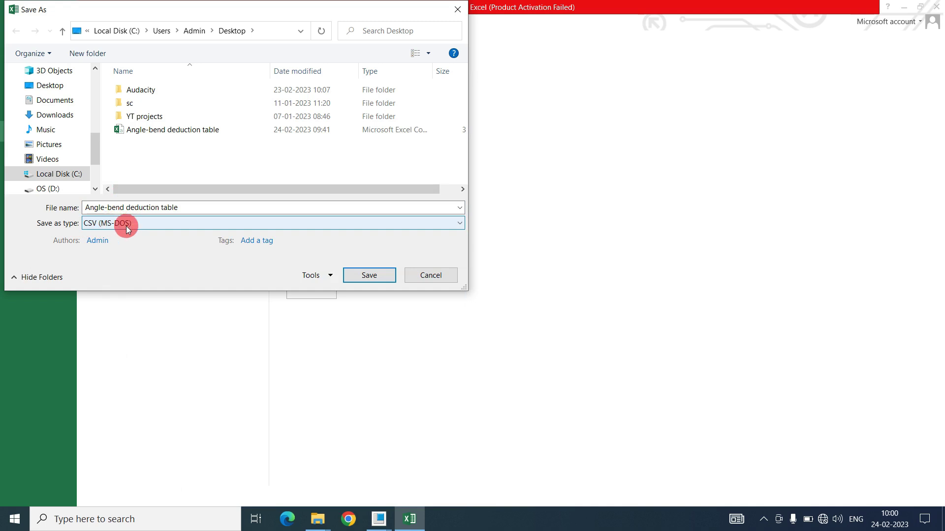
{"action": "left_click", "coordinate": [374, 276]}
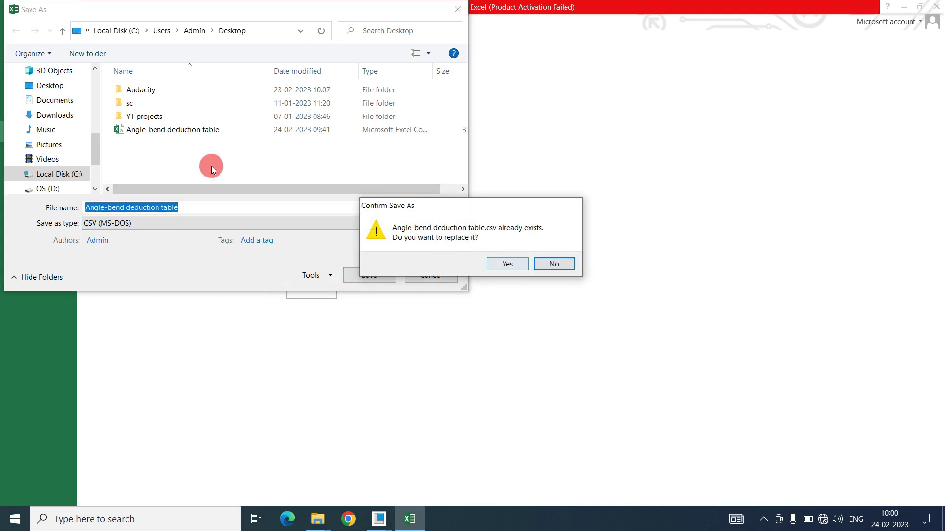
{"action": "left_click", "coordinate": [508, 268]}
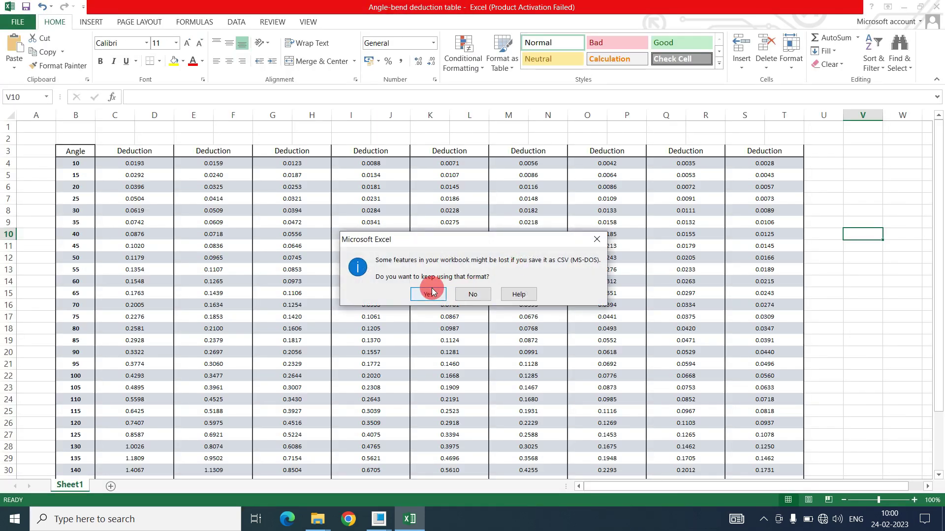
{"action": "left_click", "coordinate": [429, 294]}
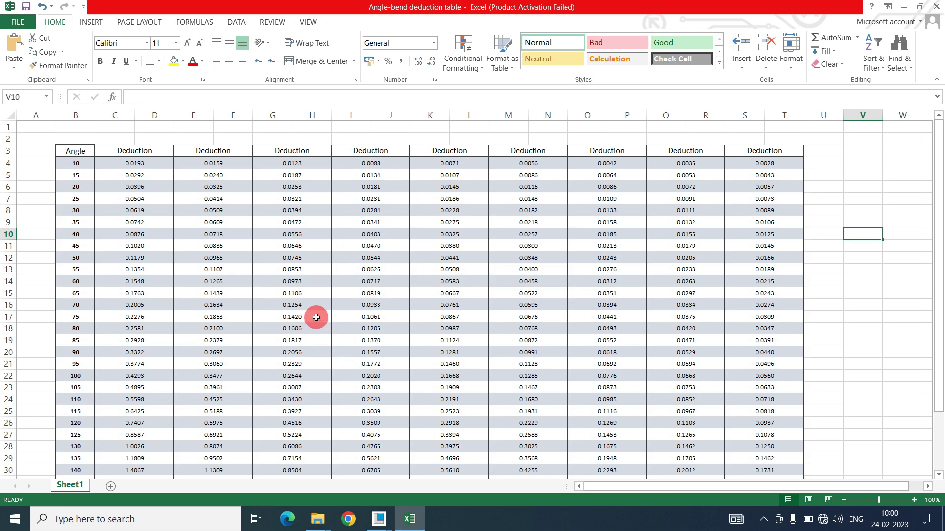
Switch to drawing DRW0002 in Creo Parametric and insert a table from the Desktop's Angle-bend deduction table.csv, placing it above the title block.
{"action": "left_click", "coordinate": [379, 523]}
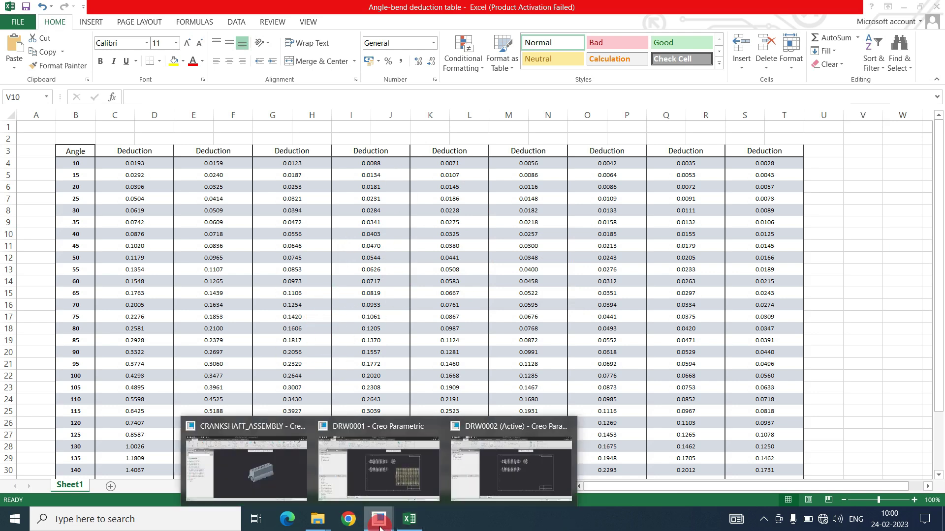
{"action": "left_click", "coordinate": [484, 474]}
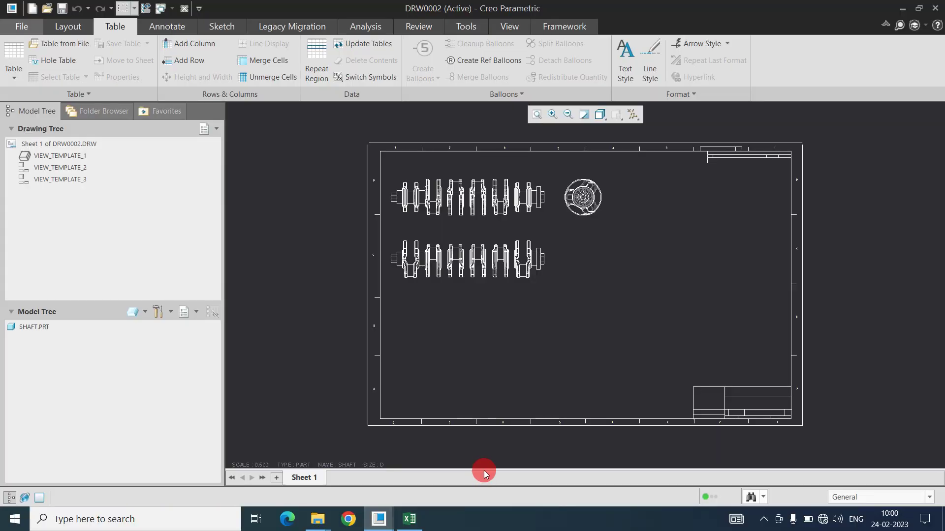
{"action": "left_click", "coordinate": [539, 262]}
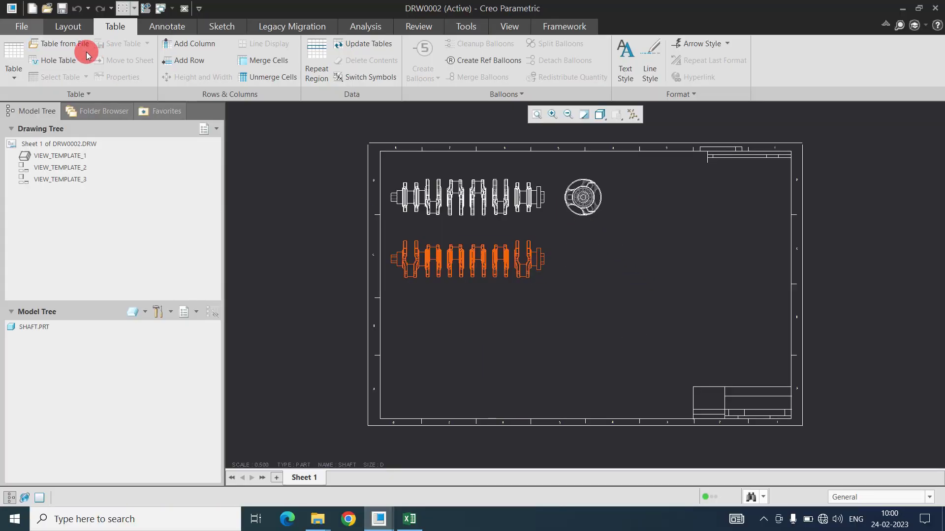
{"action": "left_click", "coordinate": [62, 45]}
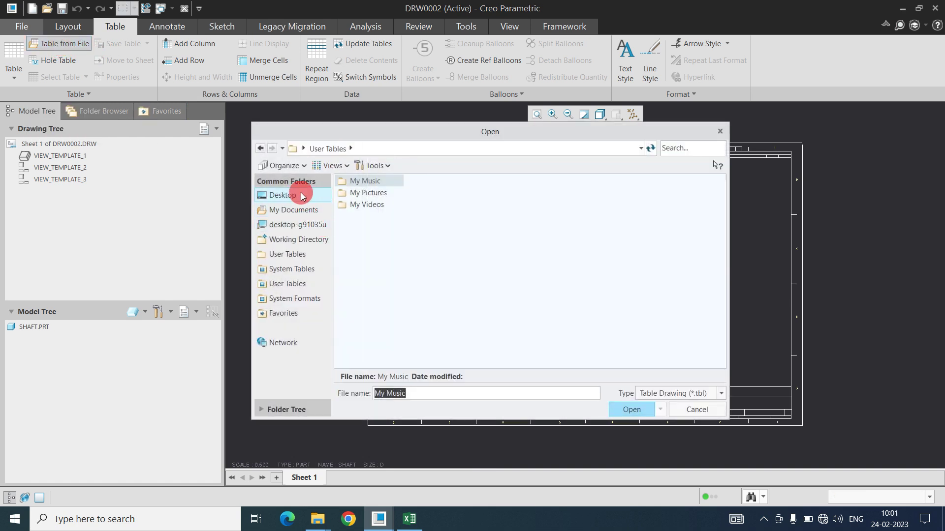
{"action": "left_click", "coordinate": [301, 195]}
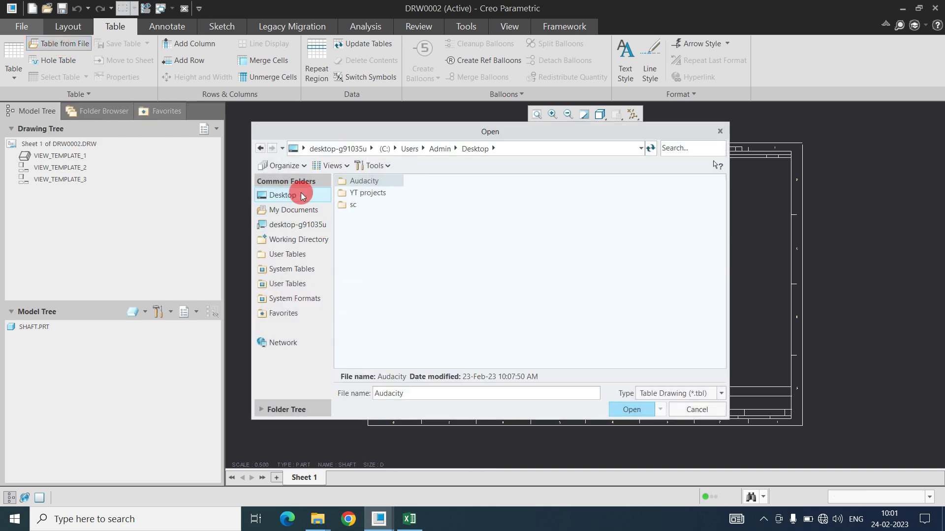
{"action": "left_click", "coordinate": [660, 393]}
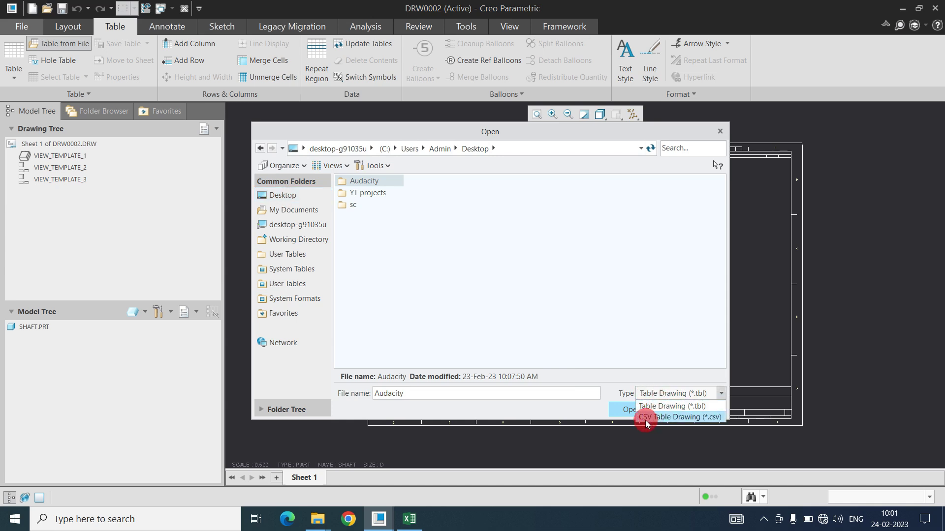
{"action": "left_click", "coordinate": [683, 418]}
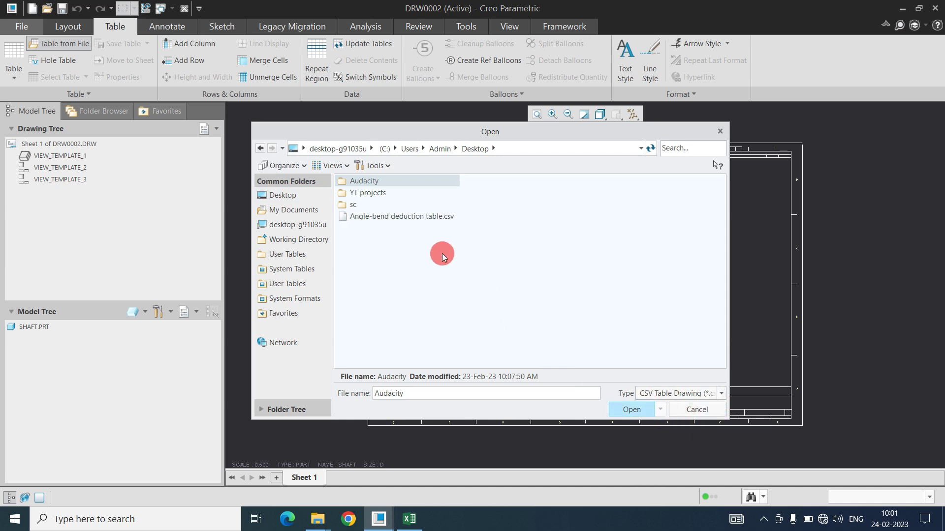
{"action": "left_click", "coordinate": [359, 220]}
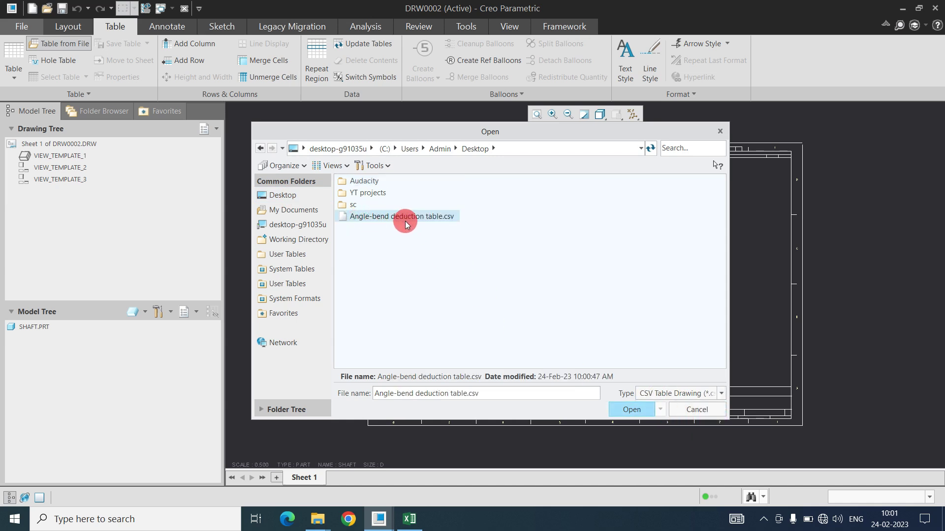
{"action": "left_click", "coordinate": [633, 409]}
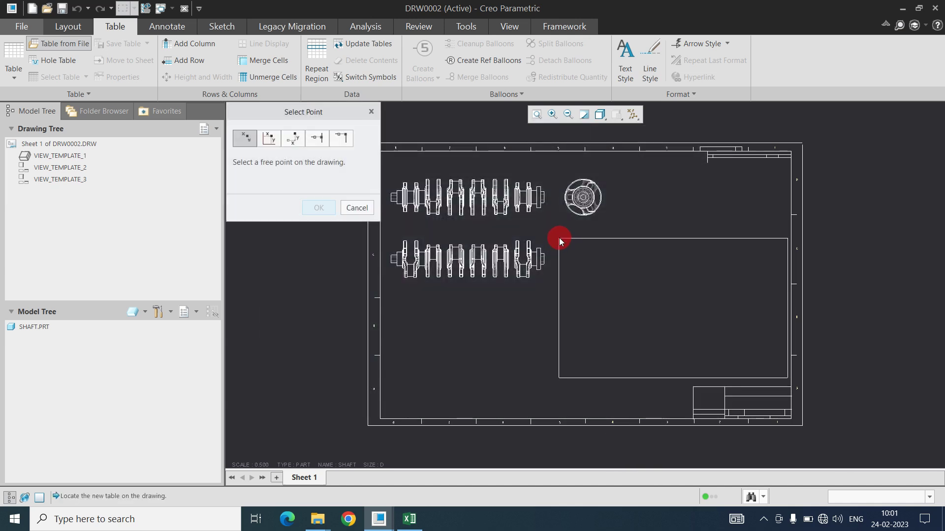
{"action": "left_click", "coordinate": [559, 238]}
Examine the imported deduction table's header row and the narrow columns between its data columns.
{"action": "scroll", "coordinate": [835, 311], "scroll_direction": "up", "scroll_amount": 1}
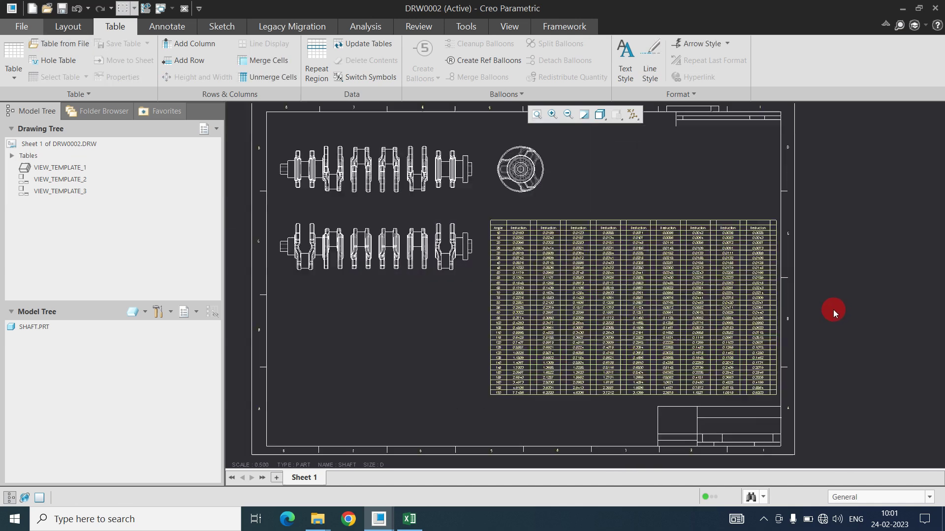
{"action": "scroll", "coordinate": [834, 309], "scroll_direction": "up", "scroll_amount": 2}
{"action": "scroll", "coordinate": [722, 263], "scroll_direction": "down", "scroll_amount": 2}
{"action": "scroll", "coordinate": [596, 289], "scroll_direction": "up", "scroll_amount": 2}
{"action": "scroll", "coordinate": [428, 192], "scroll_direction": "down", "scroll_amount": 1}
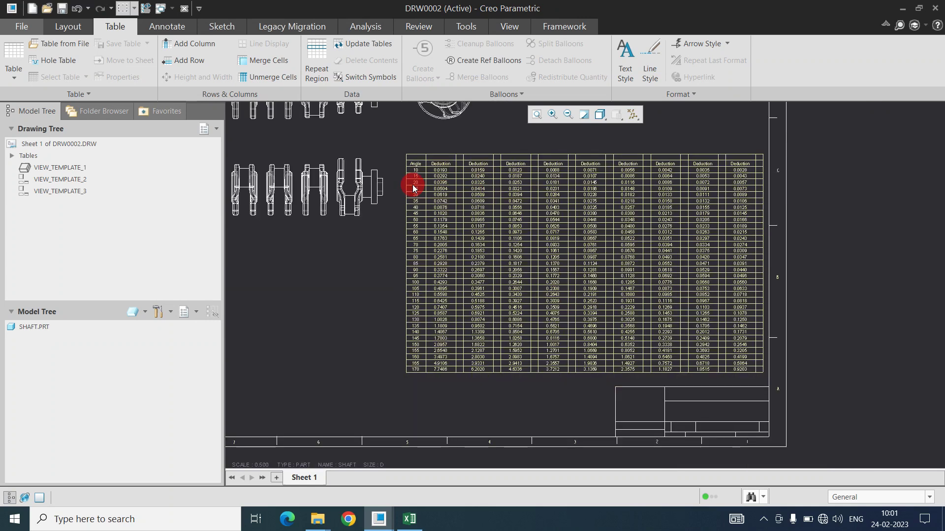
{"action": "scroll", "coordinate": [413, 188], "scroll_direction": "down", "scroll_amount": 1}
{"action": "scroll", "coordinate": [456, 172], "scroll_direction": "up", "scroll_amount": 1}
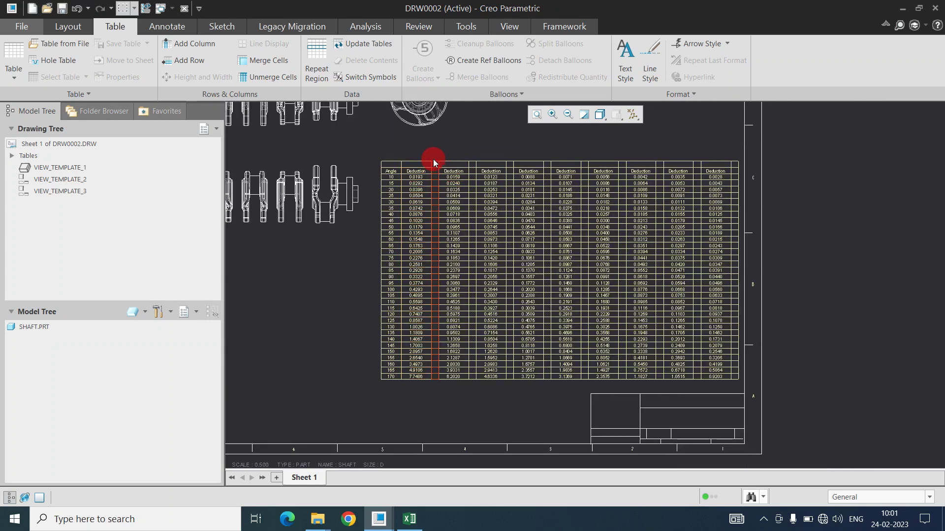
{"action": "scroll", "coordinate": [434, 161], "scroll_direction": "up", "scroll_amount": 2}
{"action": "scroll", "coordinate": [434, 162], "scroll_direction": "down", "scroll_amount": 2}
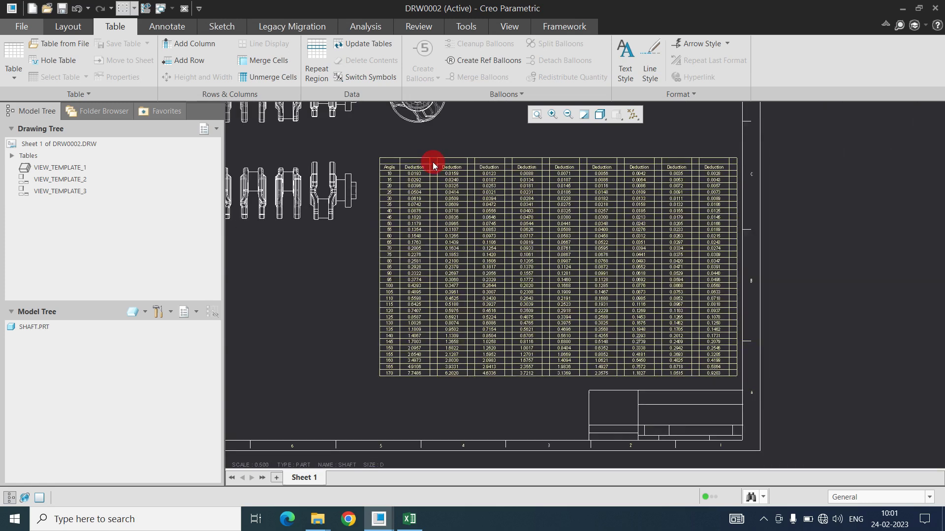
Delete the narrow empty columns after the first and second Deduction columns of the imported table.
{"action": "scroll", "coordinate": [433, 161], "scroll_direction": "up", "scroll_amount": 2}
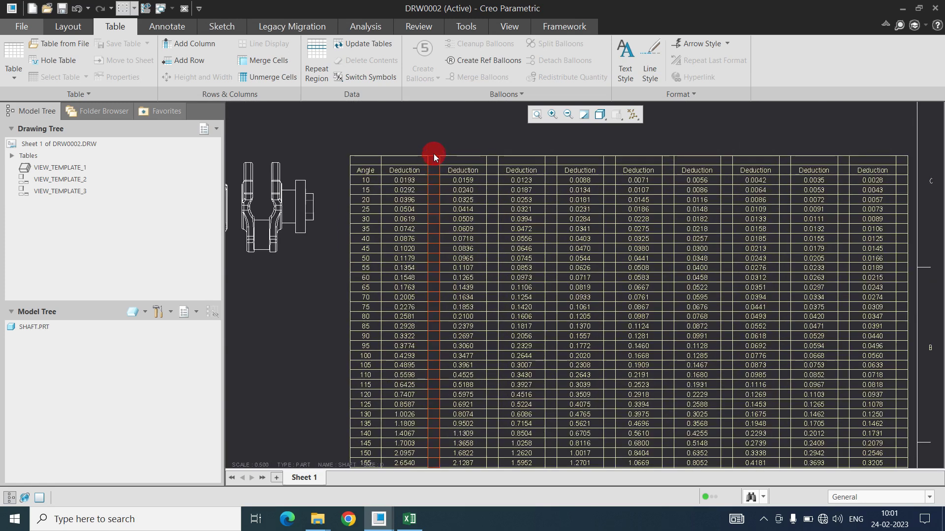
{"action": "left_click", "coordinate": [434, 153]}
{"action": "left_click", "coordinate": [444, 120]}
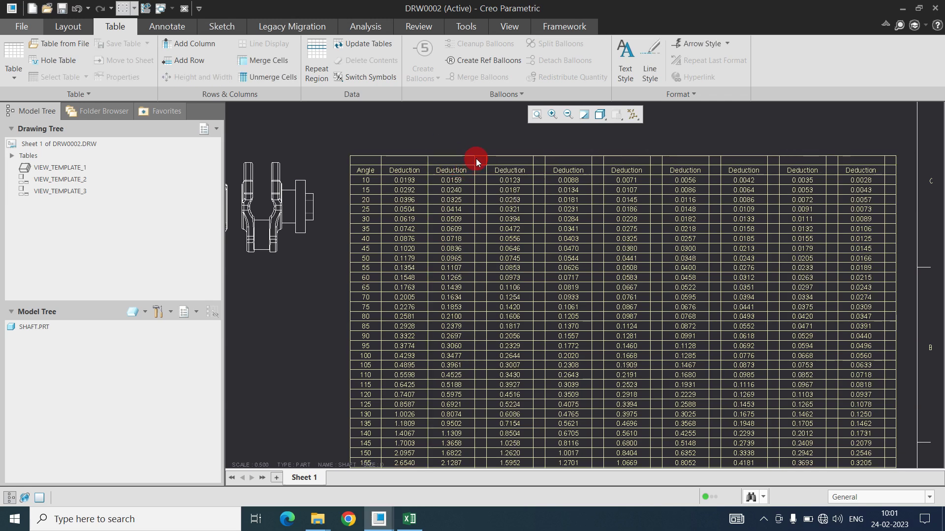
{"action": "left_click", "coordinate": [480, 155]}
{"action": "left_click", "coordinate": [489, 123]}
{"action": "scroll", "coordinate": [495, 186], "scroll_direction": "down", "scroll_amount": 2}
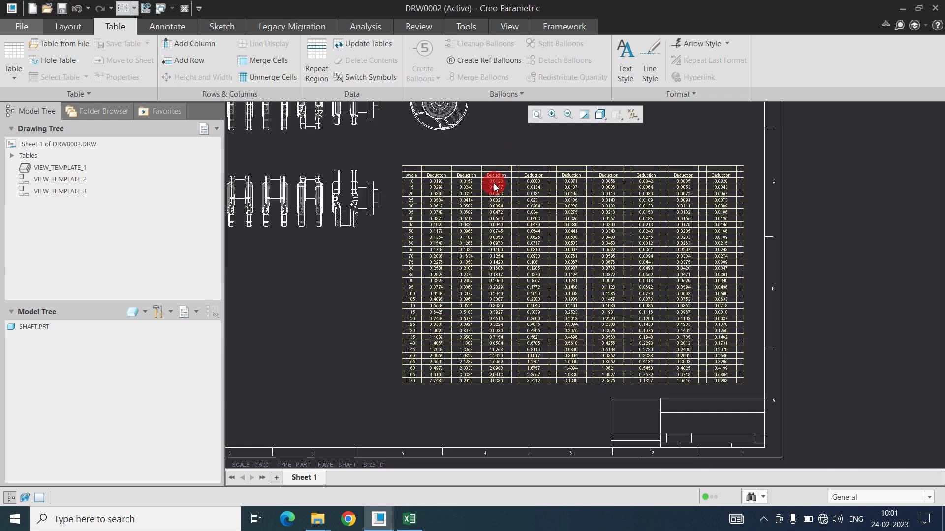
Delete the narrow empty columns after the third and fourth Deduction columns.
{"action": "left_click", "coordinate": [514, 162]}
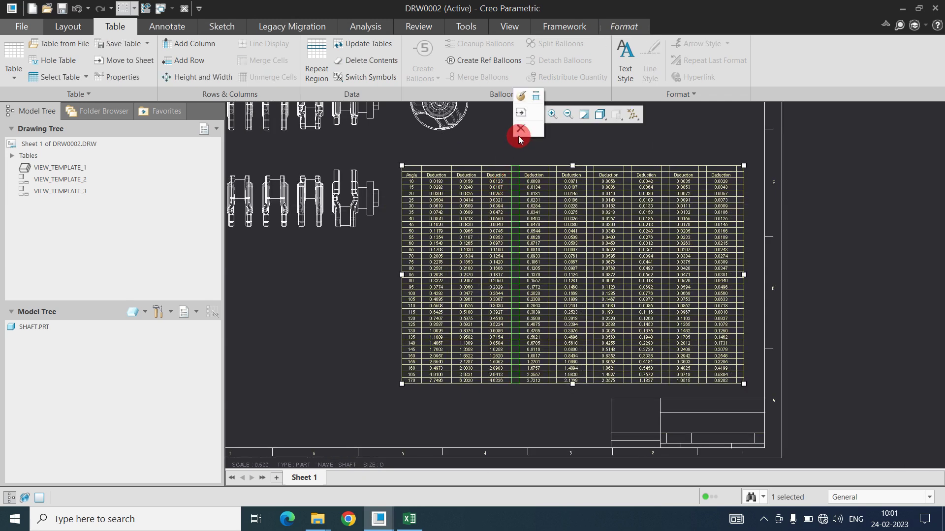
{"action": "scroll", "coordinate": [529, 163], "scroll_direction": "up", "scroll_amount": 2}
{"action": "left_click", "coordinate": [538, 163]}
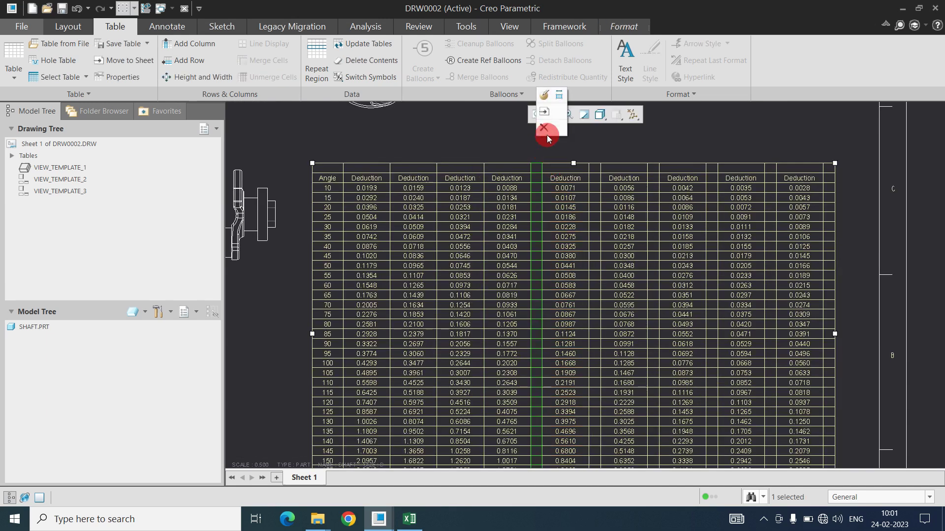
{"action": "left_click", "coordinate": [544, 128]}
{"action": "scroll", "coordinate": [552, 179], "scroll_direction": "down", "scroll_amount": 2}
Delete the narrow empty columns after the fifth and sixth Deduction columns.
{"action": "scroll", "coordinate": [561, 177], "scroll_direction": "up", "scroll_amount": 2}
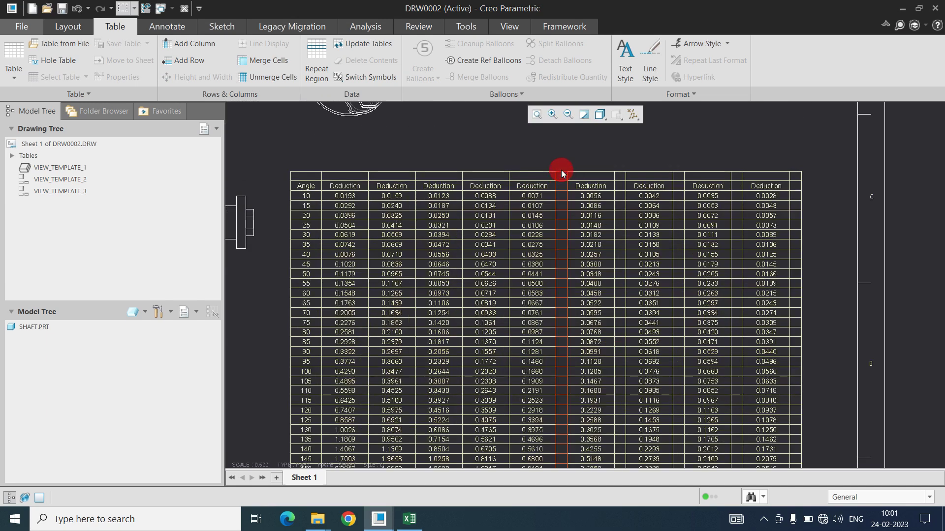
{"action": "left_click", "coordinate": [561, 170]}
{"action": "left_click", "coordinate": [565, 132]}
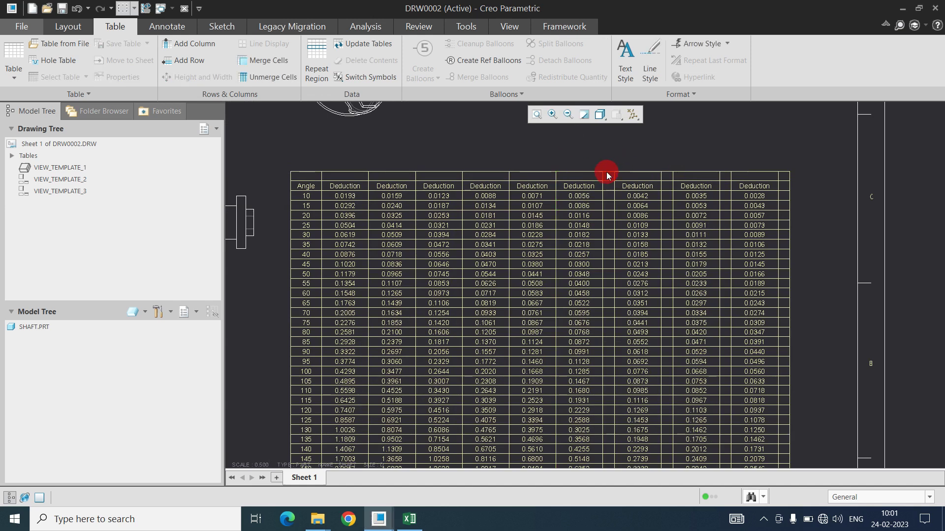
{"action": "left_click", "coordinate": [608, 173]}
{"action": "left_click", "coordinate": [612, 137]}
{"action": "scroll", "coordinate": [624, 197], "scroll_direction": "down", "scroll_amount": 2}
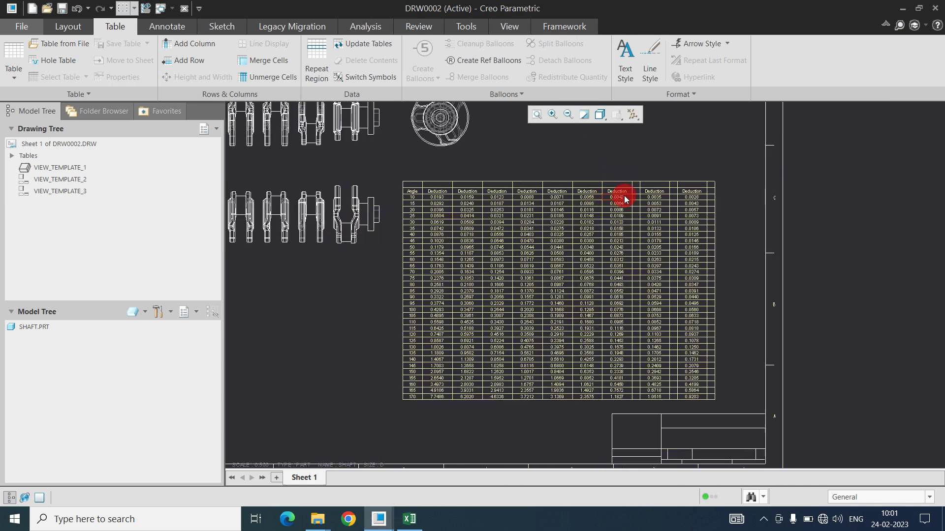
Delete the narrow empty columns after the seventh and eighth Deduction columns.
{"action": "scroll", "coordinate": [626, 194], "scroll_direction": "up", "scroll_amount": 2}
{"action": "left_click", "coordinate": [643, 175]}
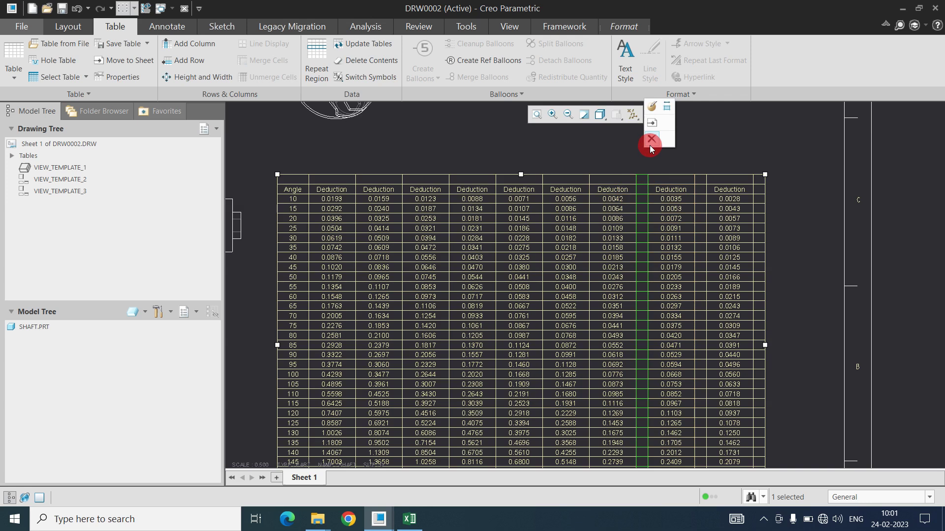
{"action": "left_click", "coordinate": [650, 145]}
{"action": "left_click", "coordinate": [689, 172]}
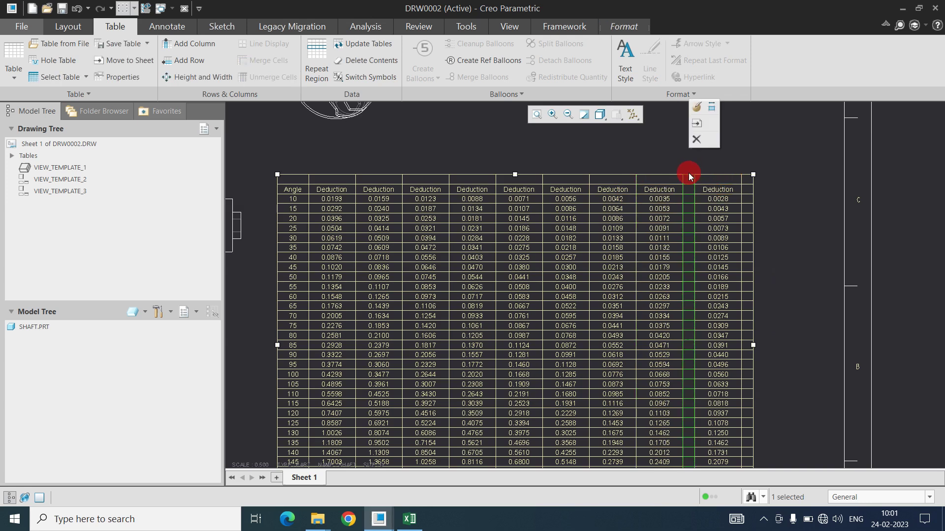
{"action": "left_click", "coordinate": [697, 139]}
{"action": "scroll", "coordinate": [692, 187], "scroll_direction": "down", "scroll_amount": 2}
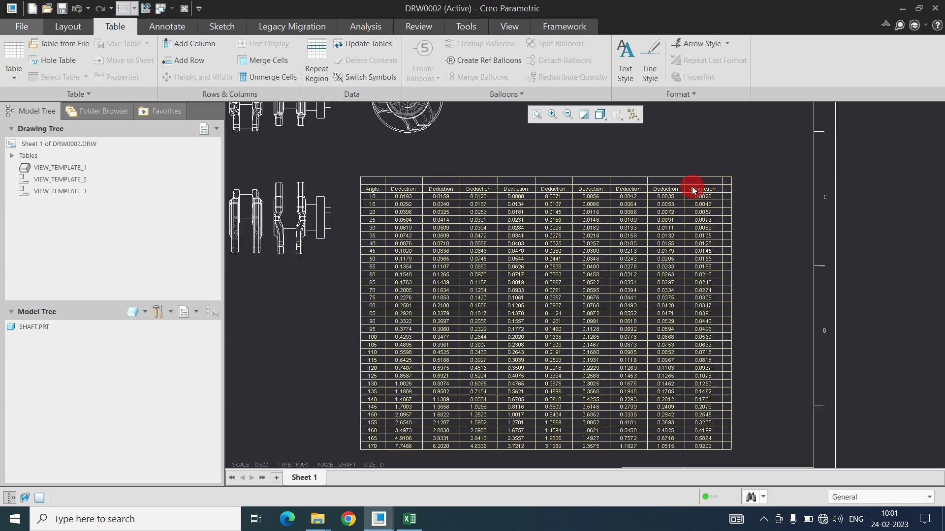
Delete the last narrow empty column at the right edge of the deduction table.
{"action": "left_click", "coordinate": [725, 175]}
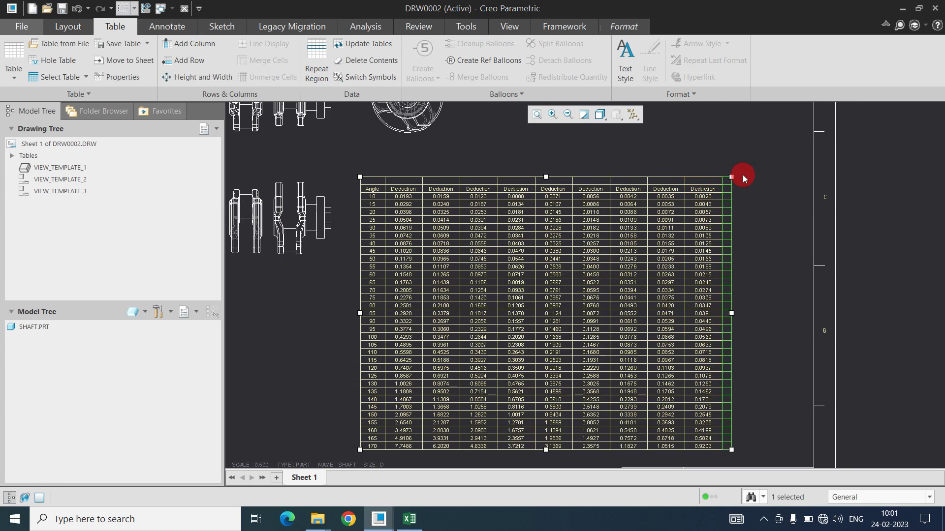
{"action": "key", "text": "Delete"}
{"action": "scroll", "coordinate": [735, 217], "scroll_direction": "down", "scroll_amount": 3}
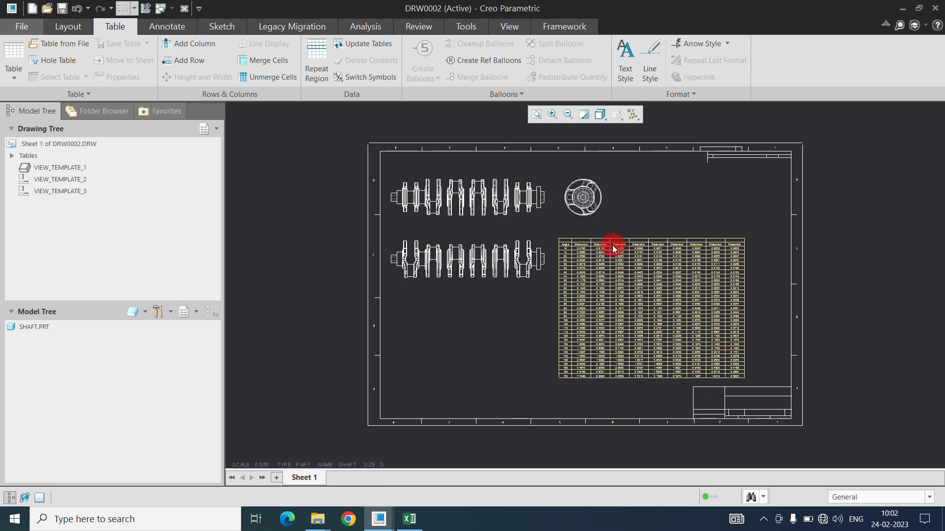
{"action": "scroll", "coordinate": [596, 247], "scroll_direction": "up", "scroll_amount": 1}
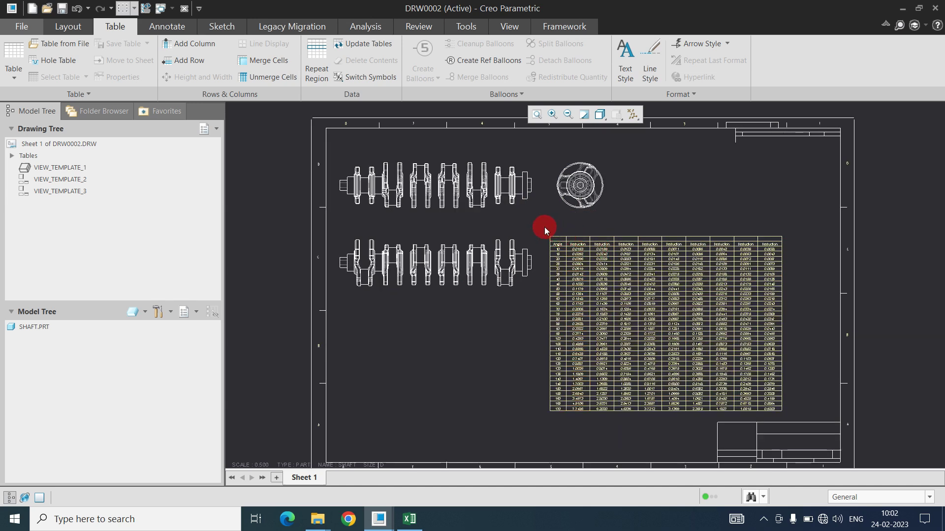
{"action": "left_click", "coordinate": [796, 417]}
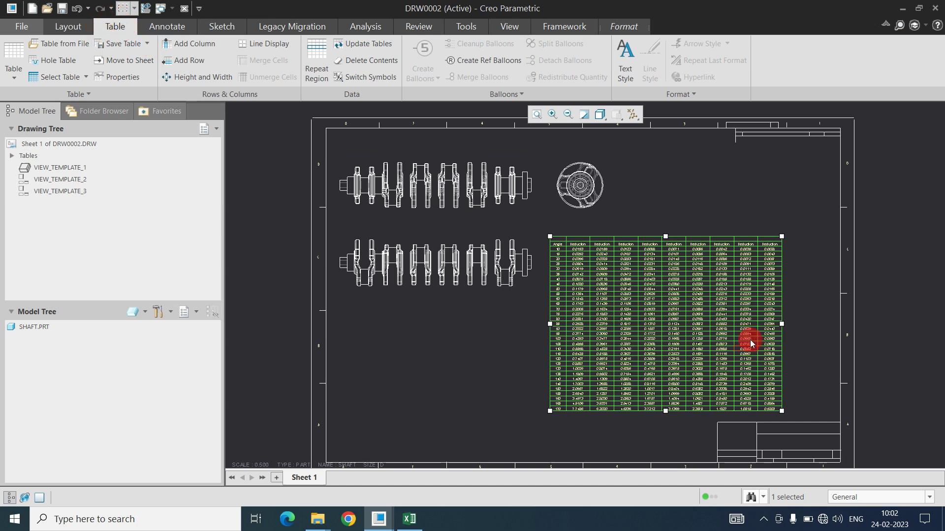
{"action": "left_click", "coordinate": [520, 348]}
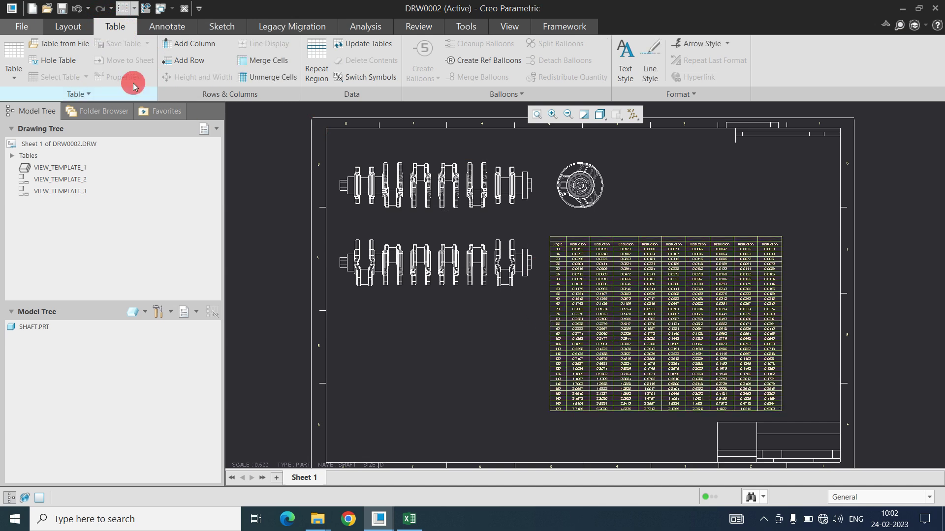
{"action": "left_click", "coordinate": [76, 24]}
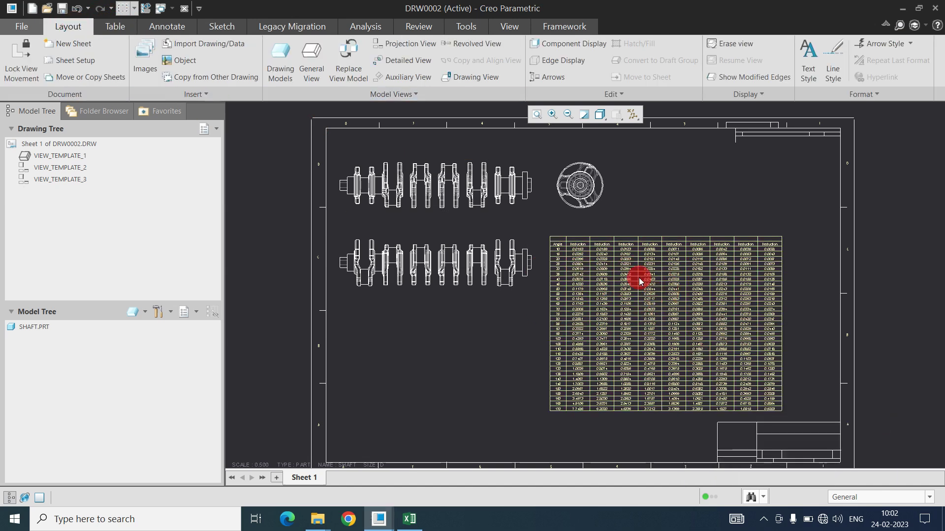
{"action": "left_click", "coordinate": [113, 28]}
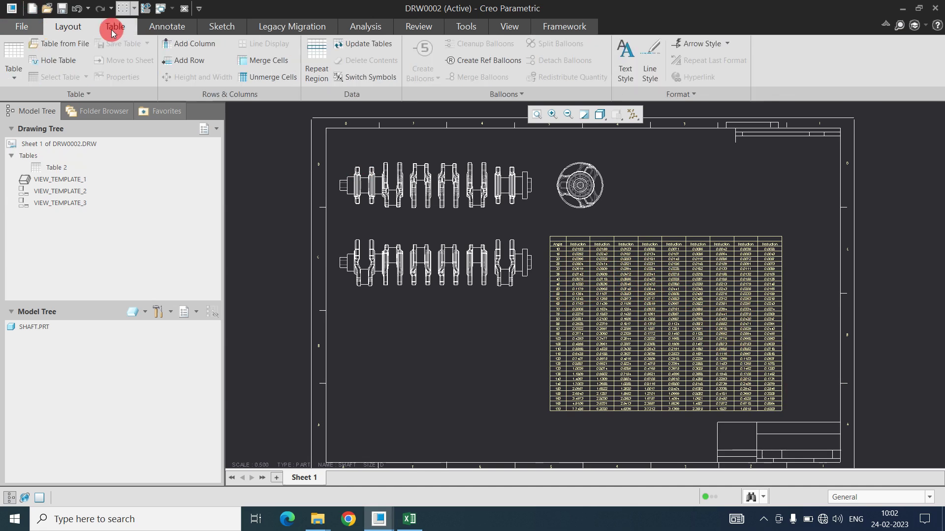
Select the whole deduction table in the drawing and save it to the Desktop as a CSV file named 01.
{"action": "left_click", "coordinate": [552, 241]}
{"action": "left_click_drag", "start_coordinate": [540, 226], "coordinate": [785, 421]}
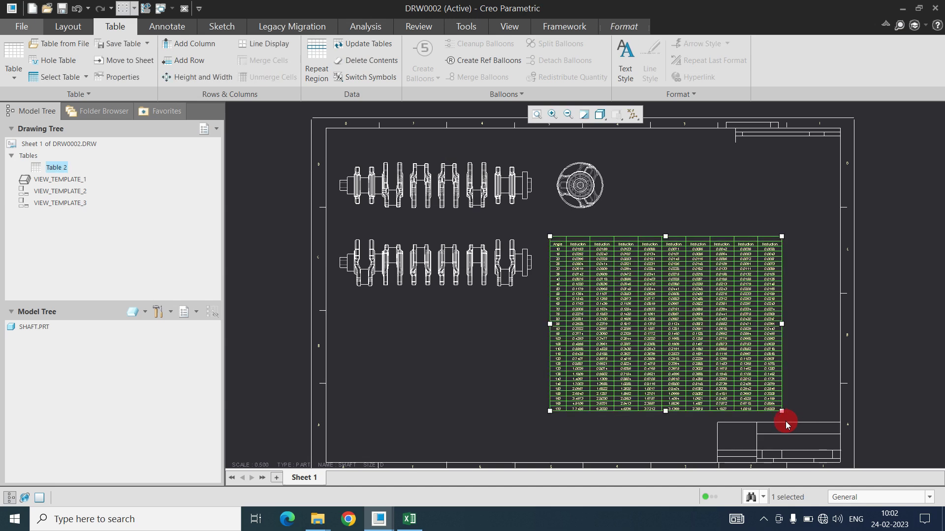
{"action": "left_click", "coordinate": [147, 43]}
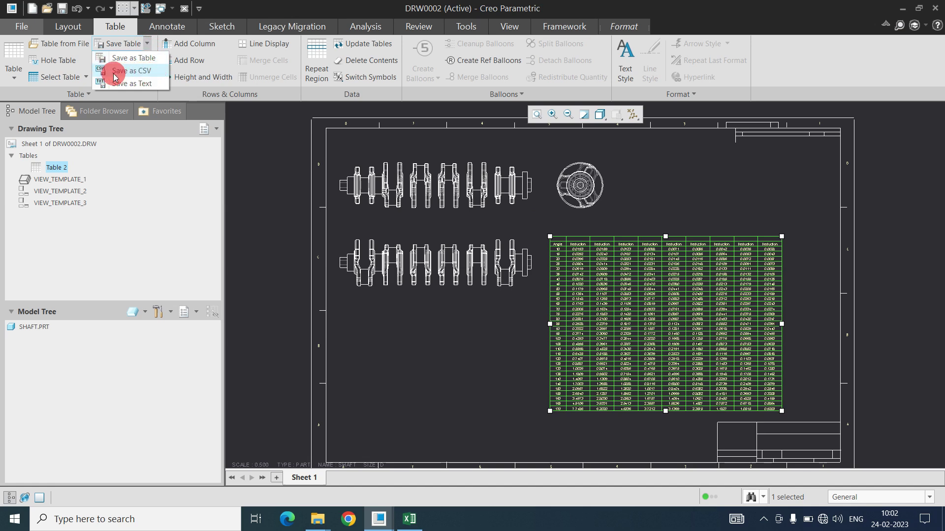
{"action": "left_click", "coordinate": [147, 72]}
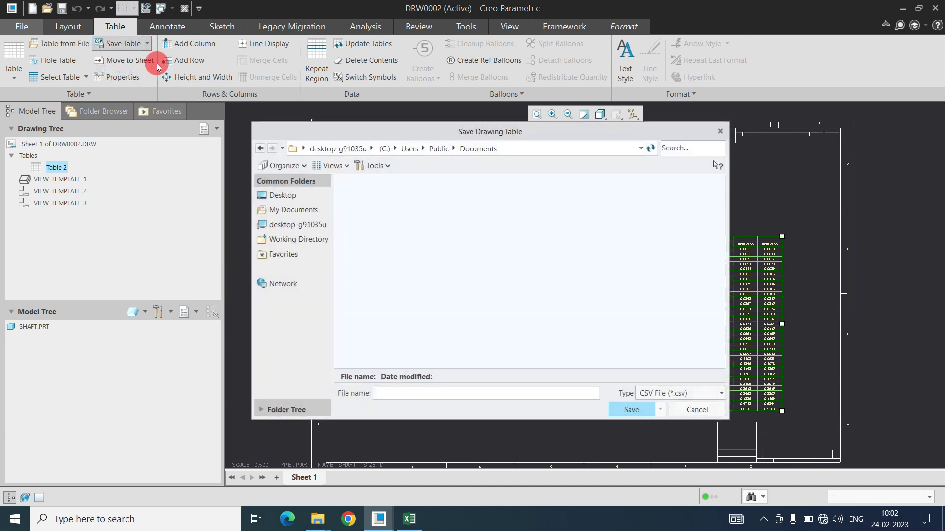
{"action": "left_click", "coordinate": [284, 195]}
{"action": "left_click", "coordinate": [350, 376]}
{"action": "left_click", "coordinate": [379, 392]}
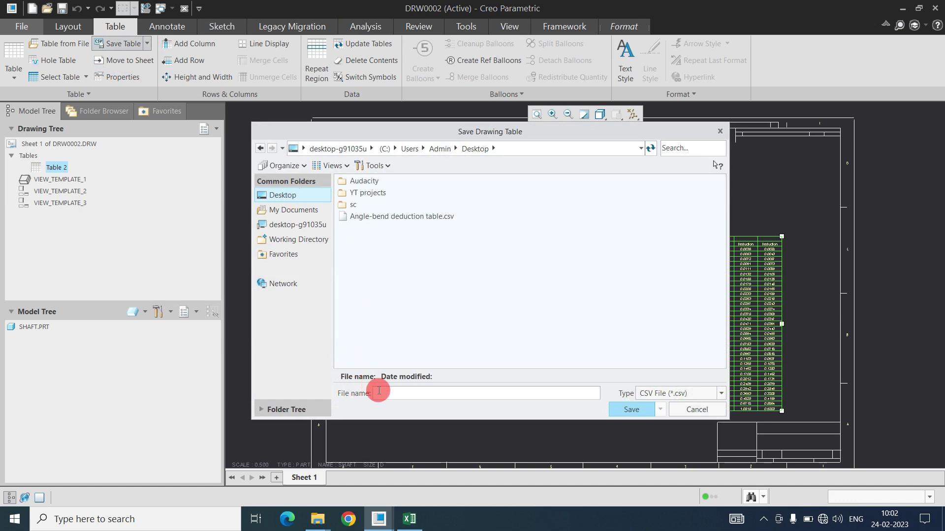
{"action": "type", "text": "0"}
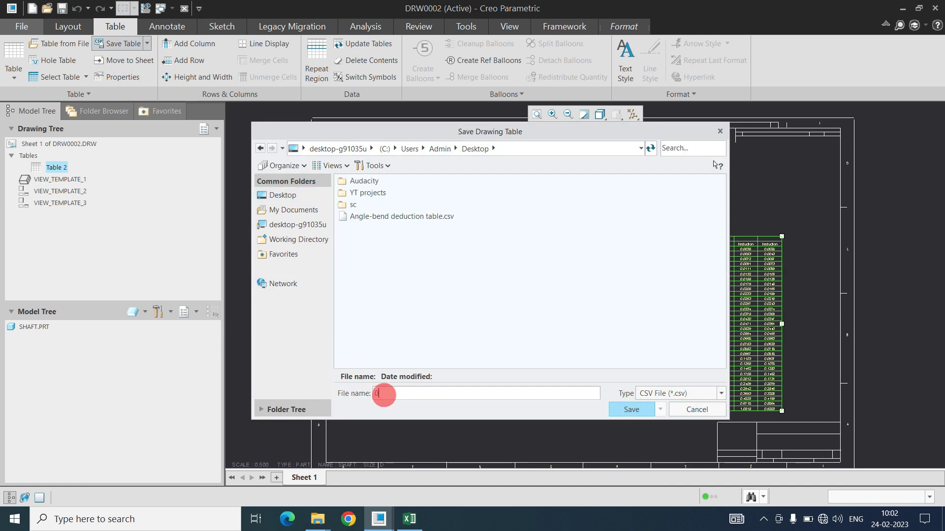
{"action": "type", "text": "1"}
{"action": "left_click", "coordinate": [630, 409]}
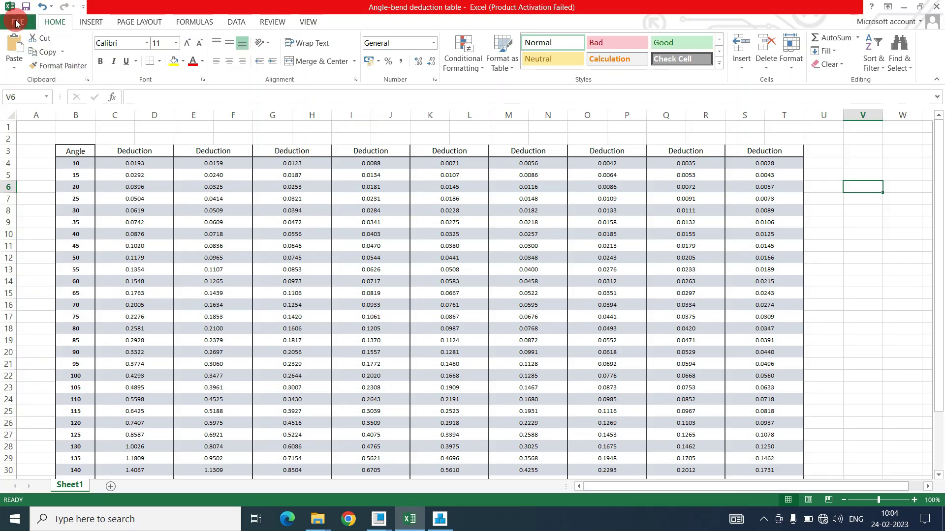
{"action": "left_click", "coordinate": [16, 22]}
{"action": "left_click", "coordinate": [15, 90]}
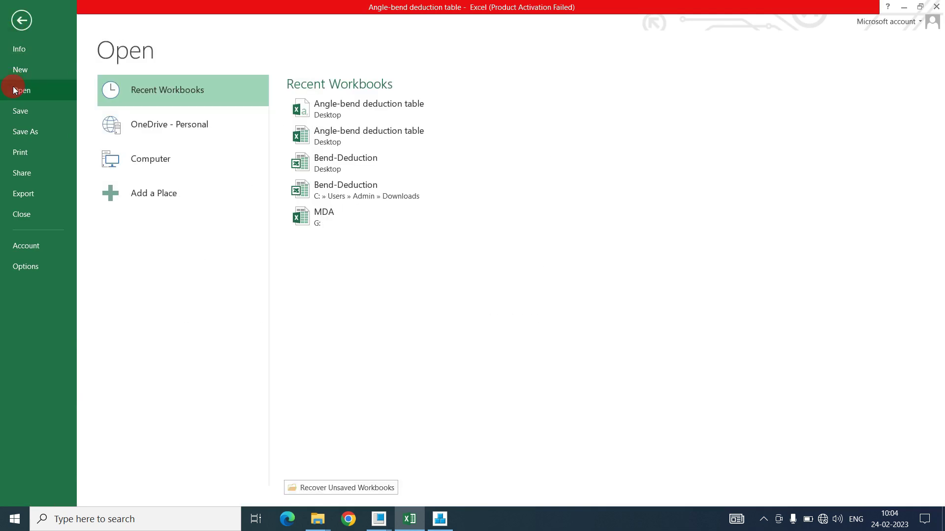
{"action": "left_click", "coordinate": [21, 20]}
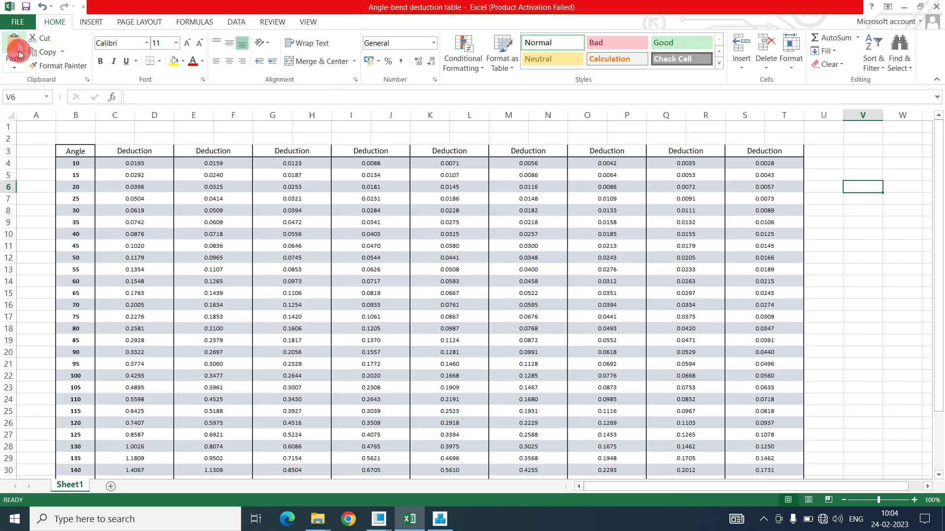
Open 01.csv from the Desktop folder in Excel and review the exported angle and deduction data.
{"action": "mouse_move", "coordinate": [318, 519]}
{"action": "left_click", "coordinate": [278, 475]}
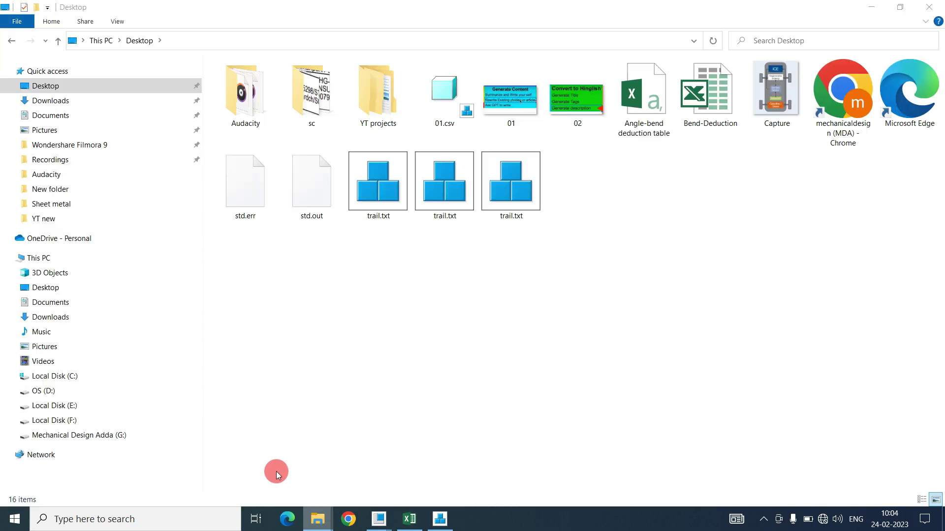
{"action": "left_click", "coordinate": [466, 78]}
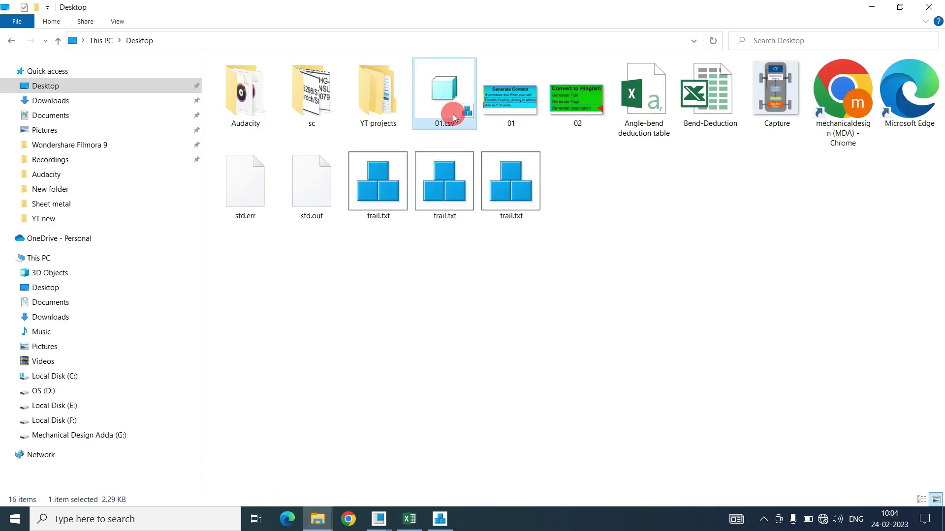
{"action": "left_click_drag", "start_coordinate": [453, 117], "coordinate": [431, 396]}
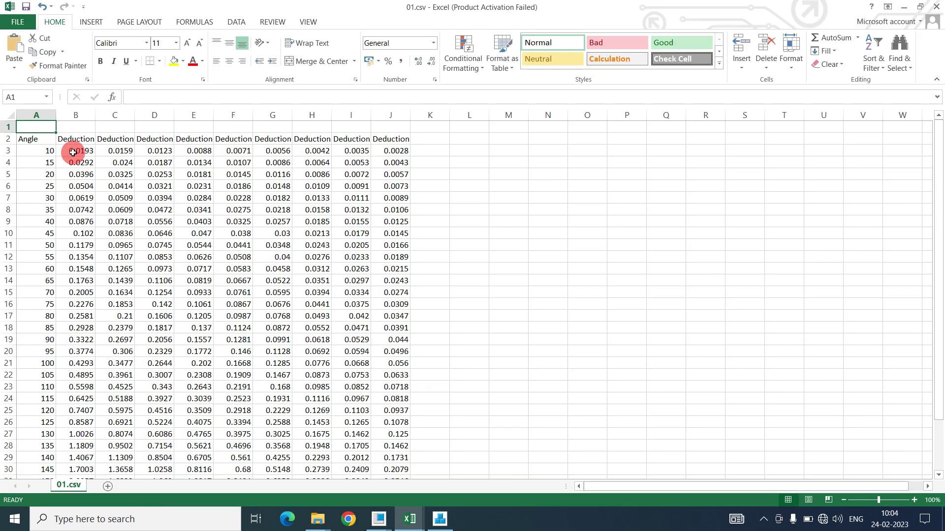
{"action": "left_click_drag", "start_coordinate": [37, 140], "coordinate": [386, 471]}
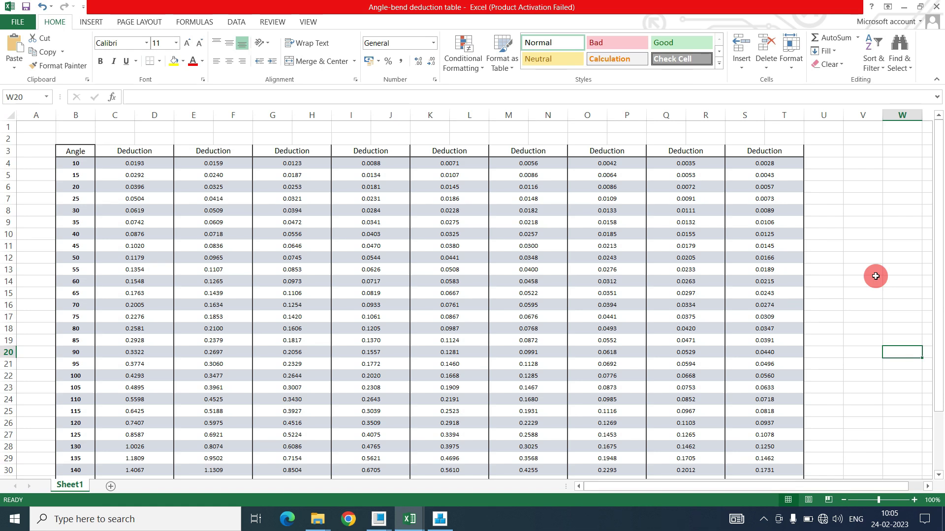